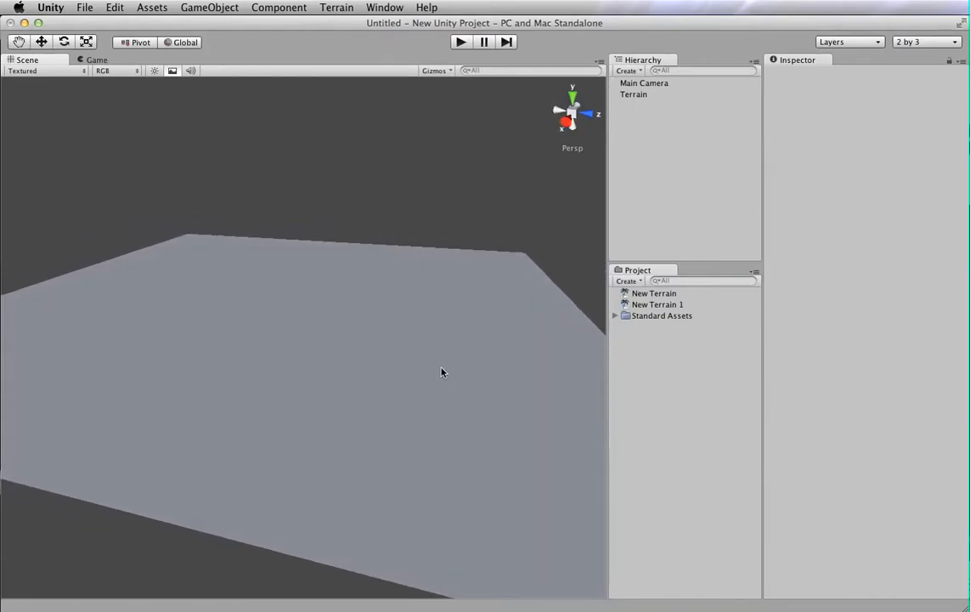
Select the terrain and look through its raise/lower, paint height, smooth height and paint texture tools
alt+drag(440, 371, 404, 407)
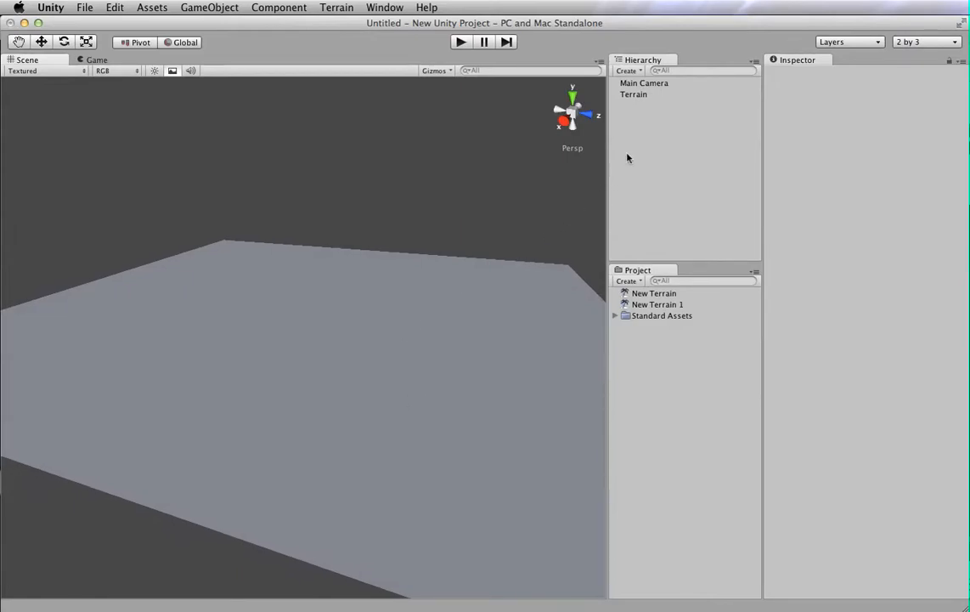
click(644, 96)
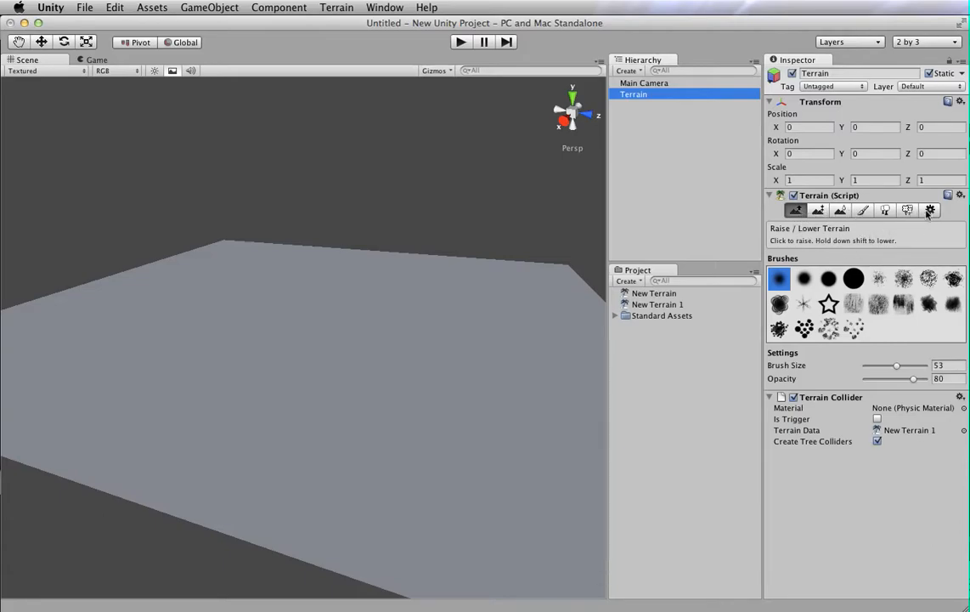
click(818, 210)
click(840, 210)
click(863, 211)
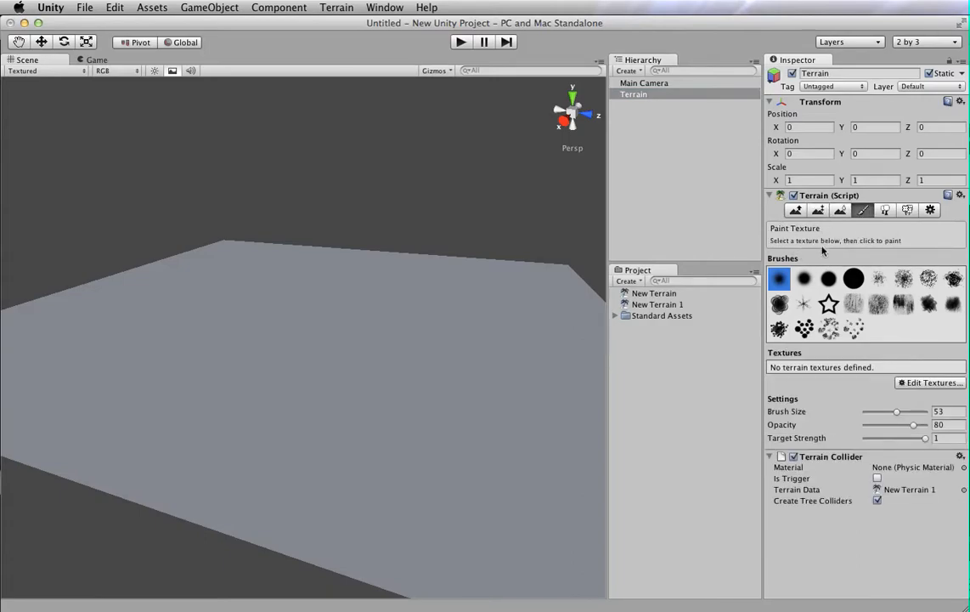
click(802, 212)
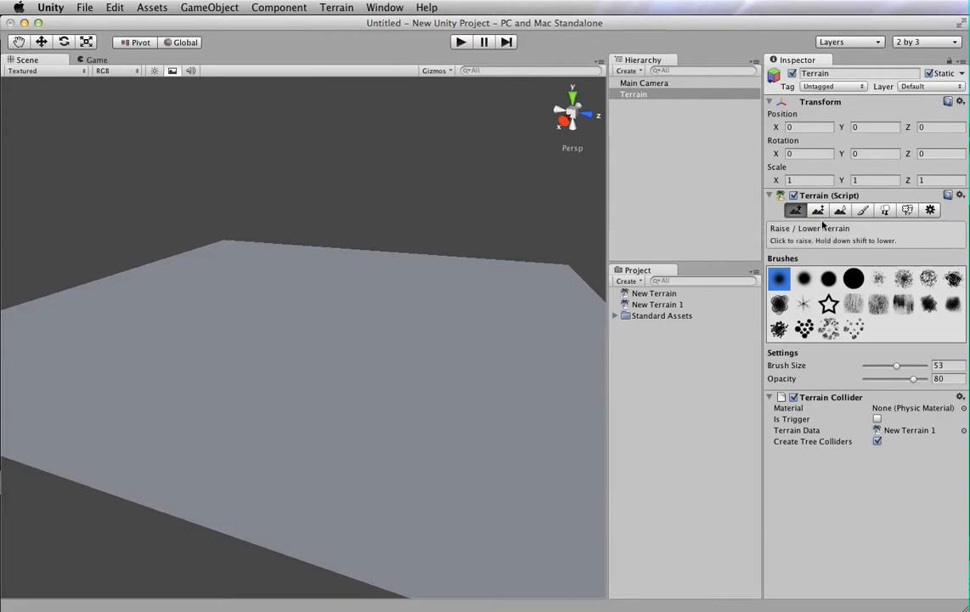
click(817, 211)
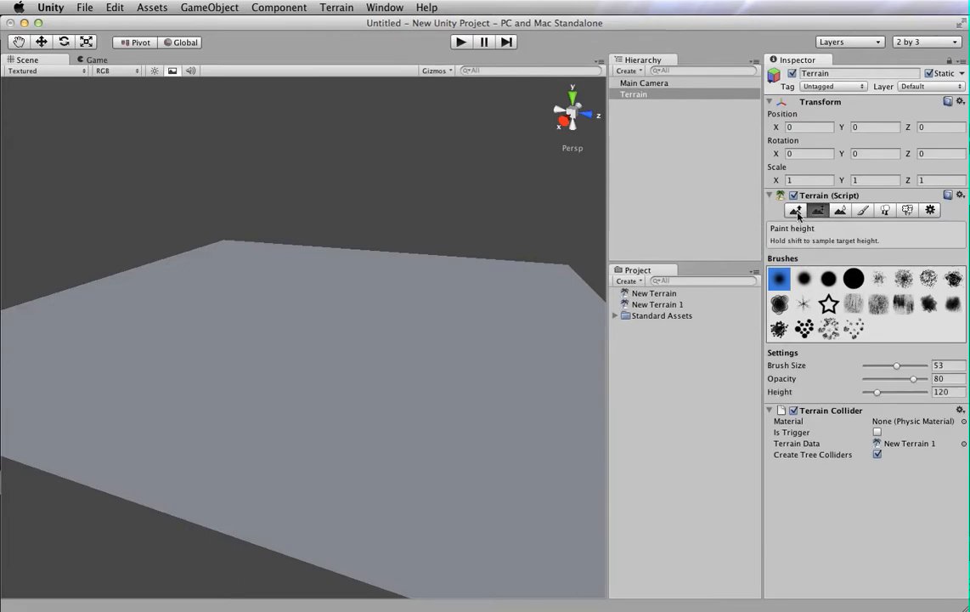
click(841, 210)
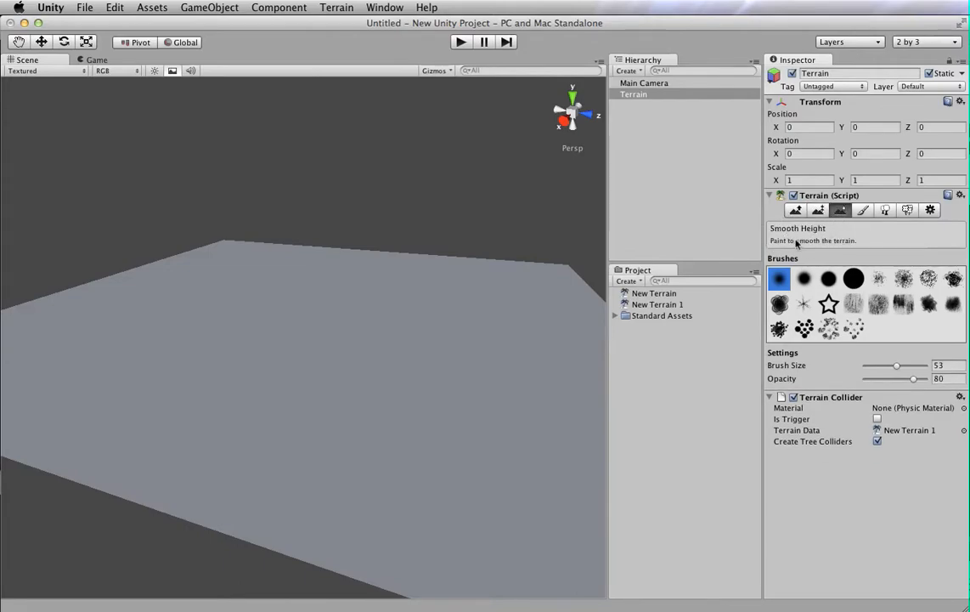
Add the Palm object to the terrain's list of placeable trees
click(886, 211)
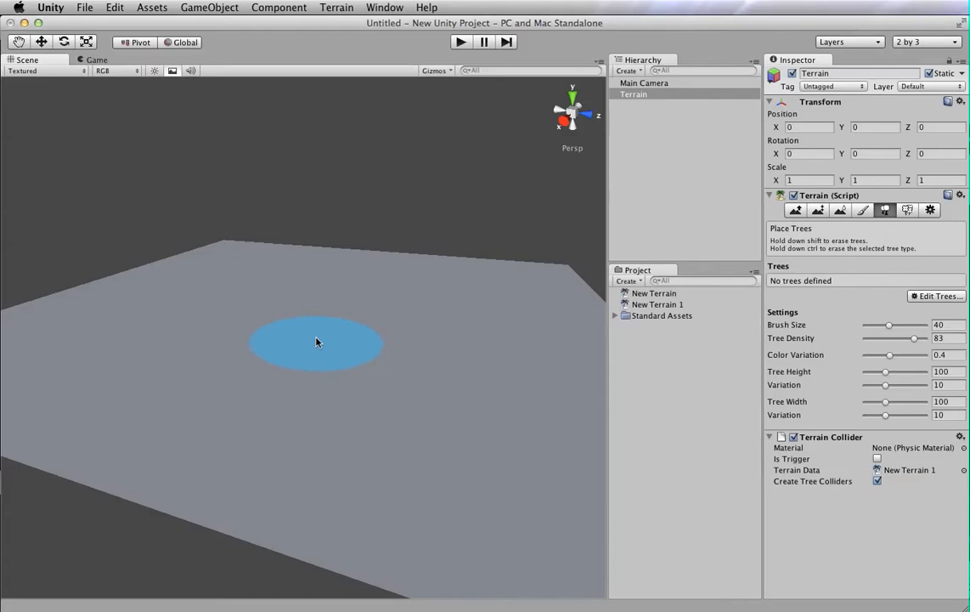
click(928, 299)
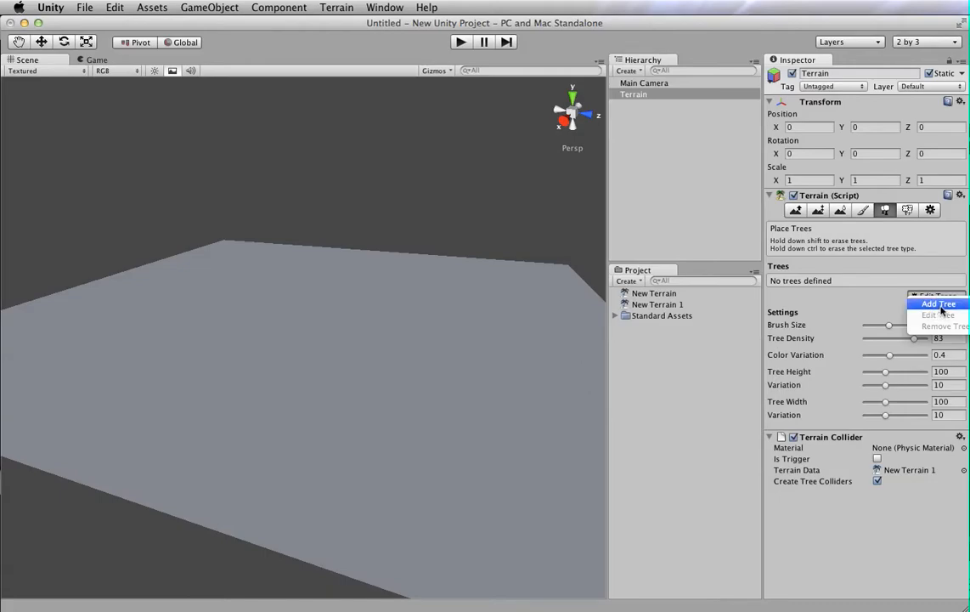
click(943, 306)
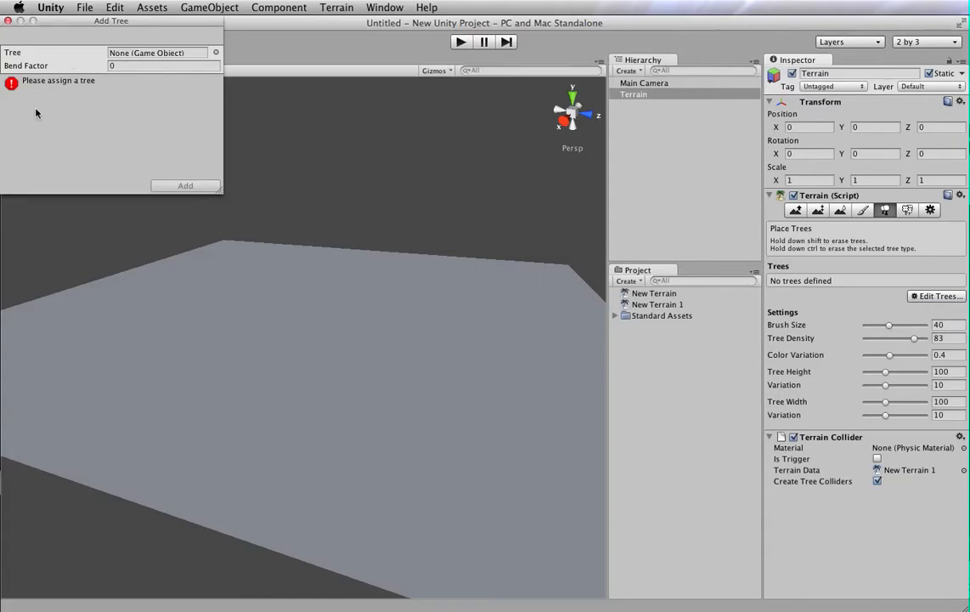
drag(139, 25, 217, 68)
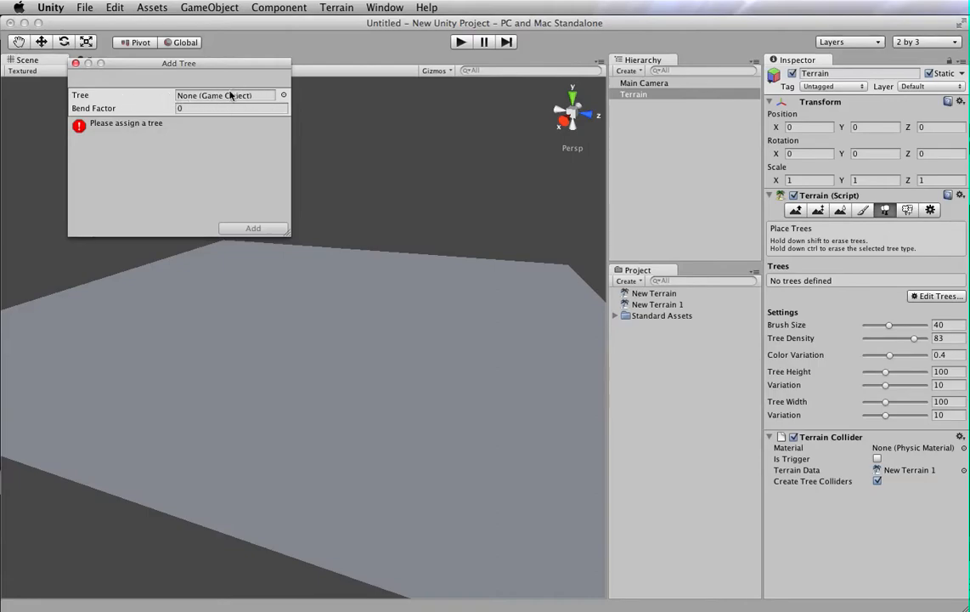
click(285, 99)
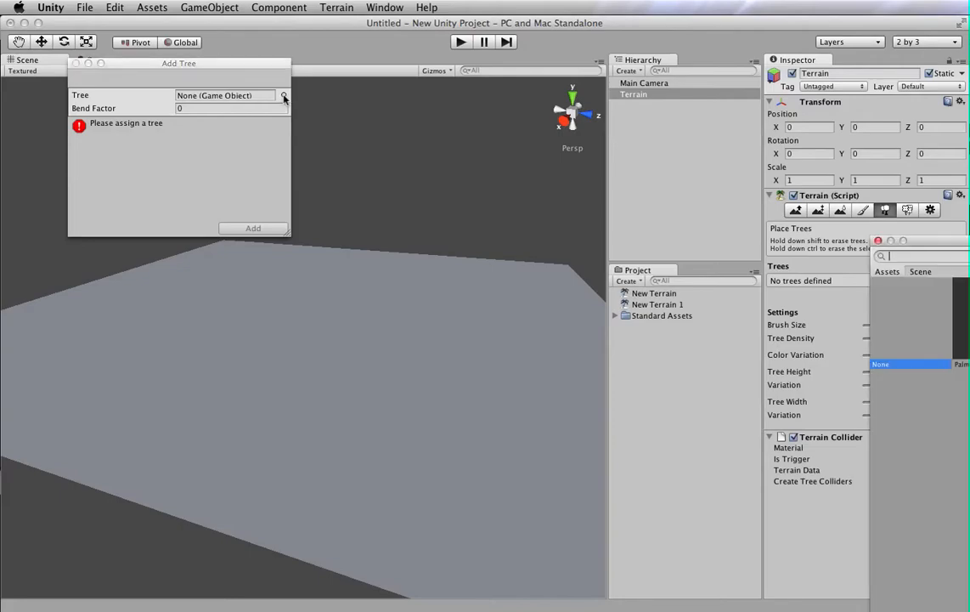
drag(935, 215, 359, 45)
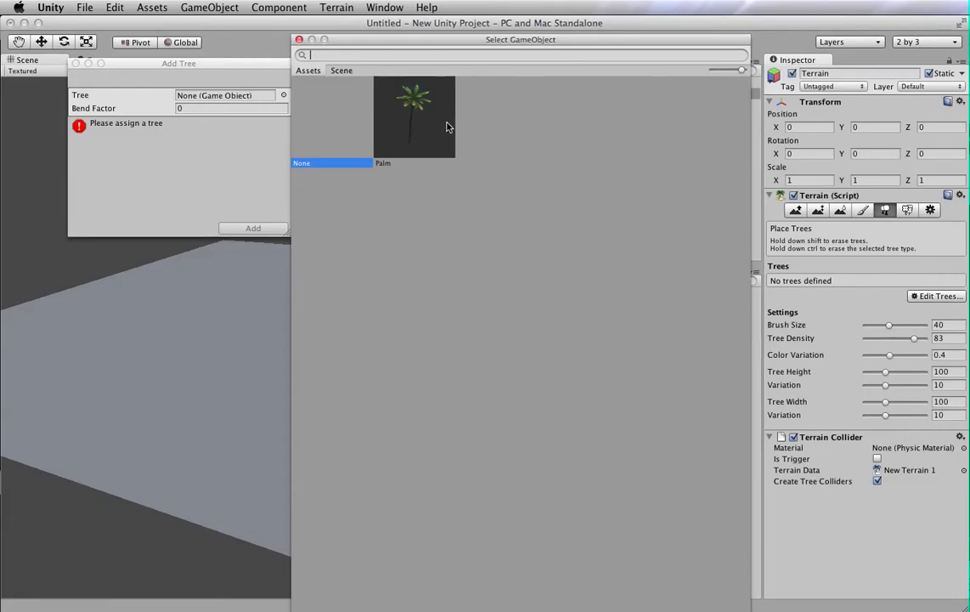
click(422, 149)
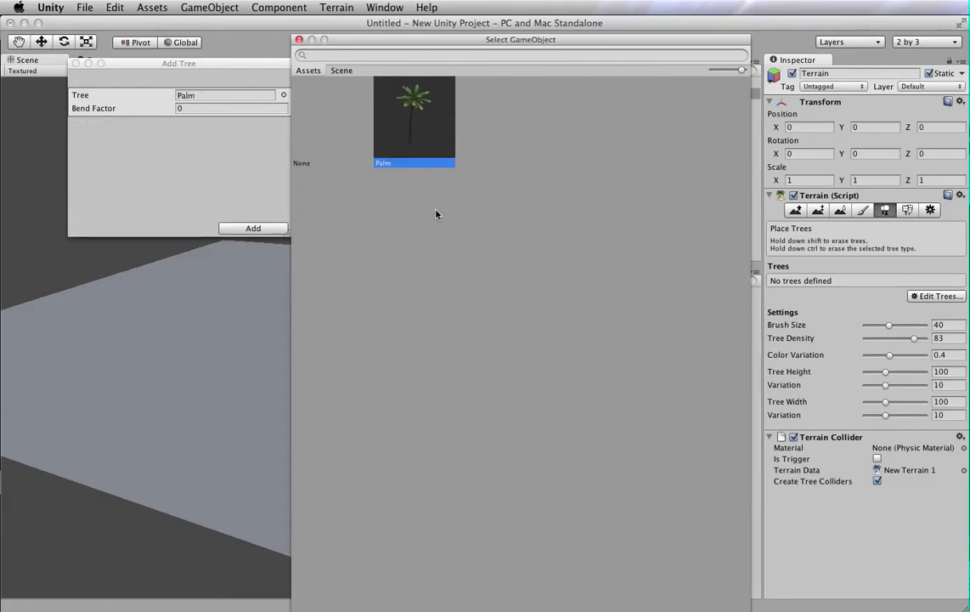
click(299, 40)
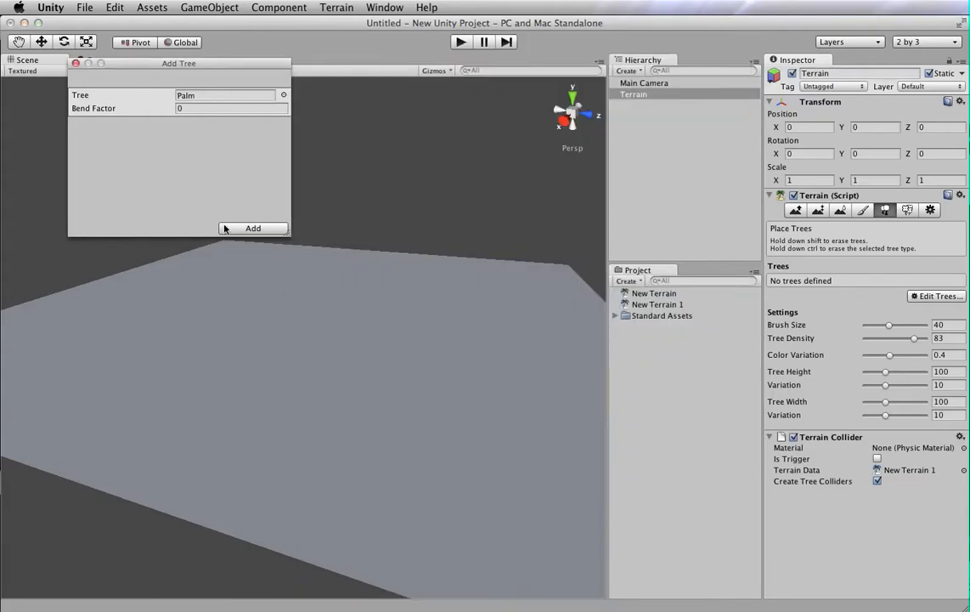
click(255, 227)
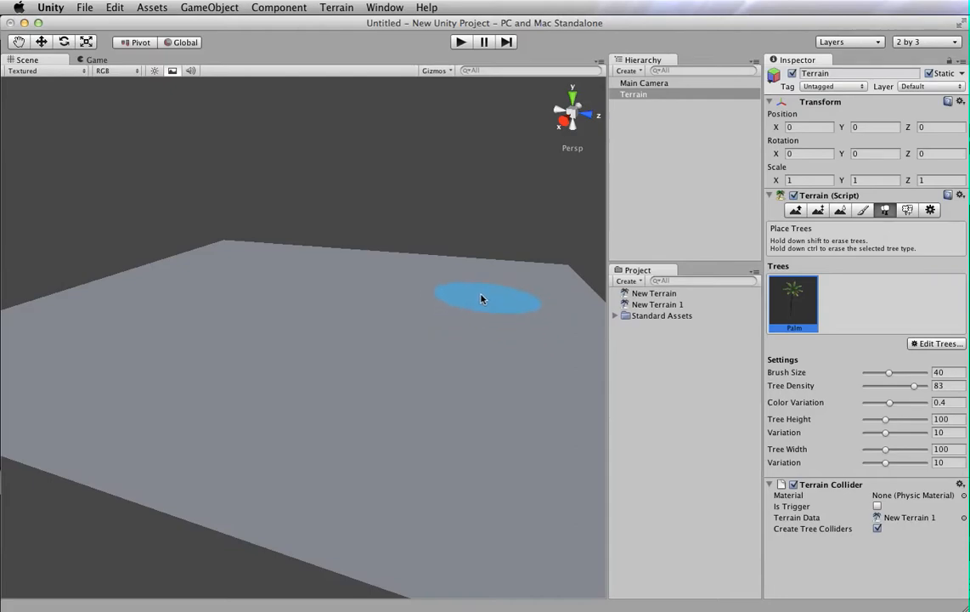
Paint a large dense cluster of palms in the middle of the terrain and inspect it up close
mouse_move(280, 285)
mouse_down()
mouse_move(336, 270)
mouse_move(369, 312)
mouse_move(277, 299)
mouse_move(242, 307)
mouse_move(302, 333)
mouse_move(382, 326)
mouse_move(385, 305)
mouse_up()
alt+drag(364, 375, 369, 385)
key(w)
mouse_move(368, 385)
right_down()
mouse_move(380, 407)
mouse_move(405, 372)
mouse_move(461, 352)
mouse_move(513, 354)
mouse_move(468, 369)
right_up()
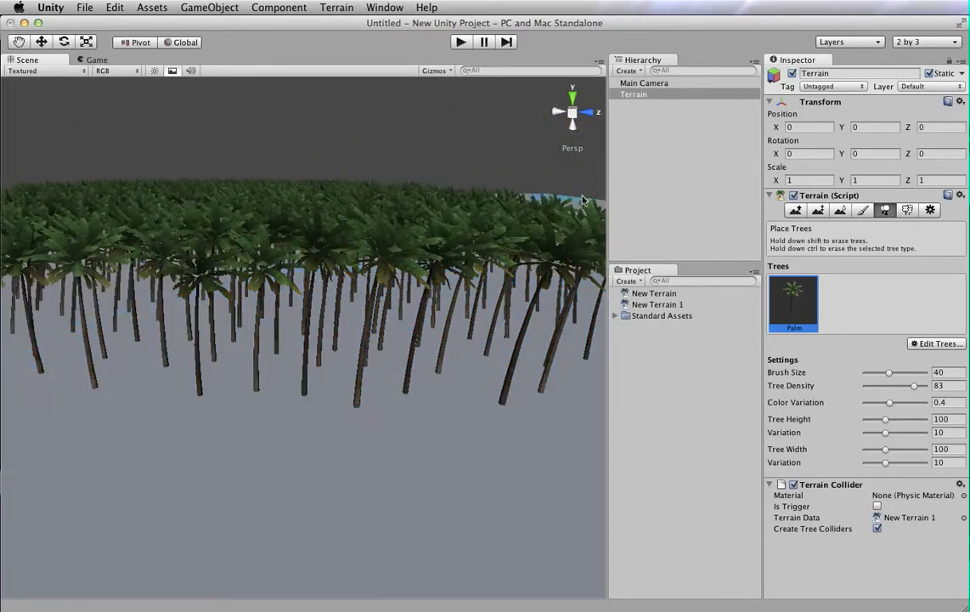
Set the tree brush size to 10 and paint a narrow strip of palms near the terrain's edge
double_click(640, 95)
mouse_move(433, 314)
right_down()
mouse_move(402, 419)
mouse_move(414, 401)
mouse_move(357, 390)
mouse_move(459, 394)
mouse_move(442, 431)
right_up()
scroll(417, 395, up, 5)
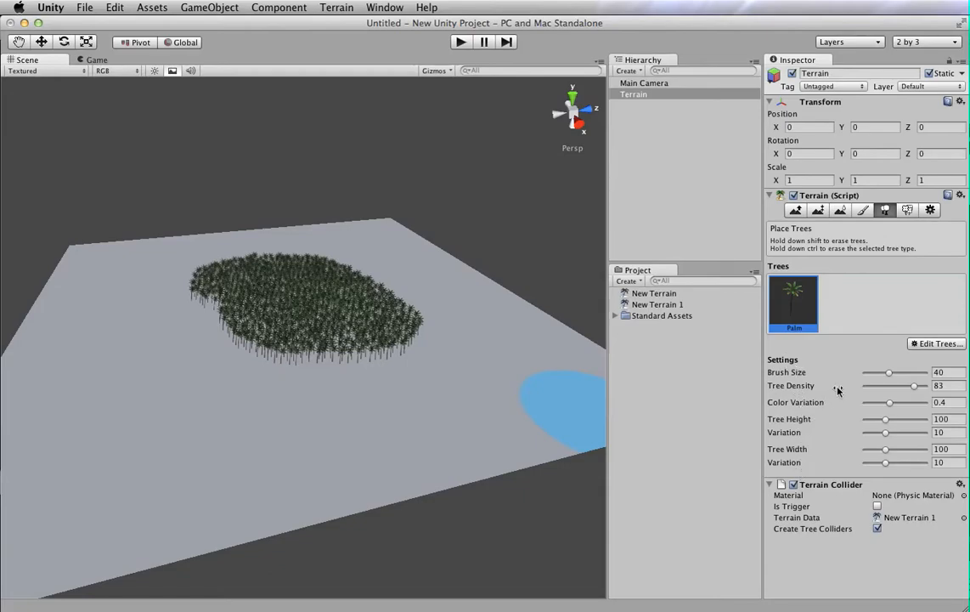
drag(888, 373, 869, 376)
mouse_move(550, 384)
mouse_down()
mouse_move(541, 379)
mouse_move(455, 417)
mouse_up()
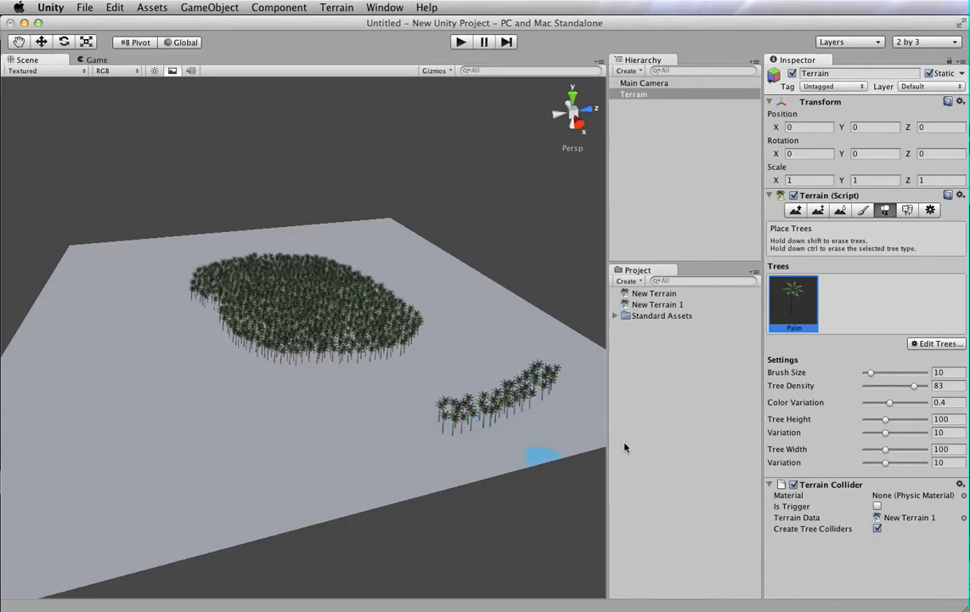
Paint sparse palms beside the dense cluster at tree density 44, enlarging the brush size to 61 for a wider patch
alt+drag(529, 424, 473, 442)
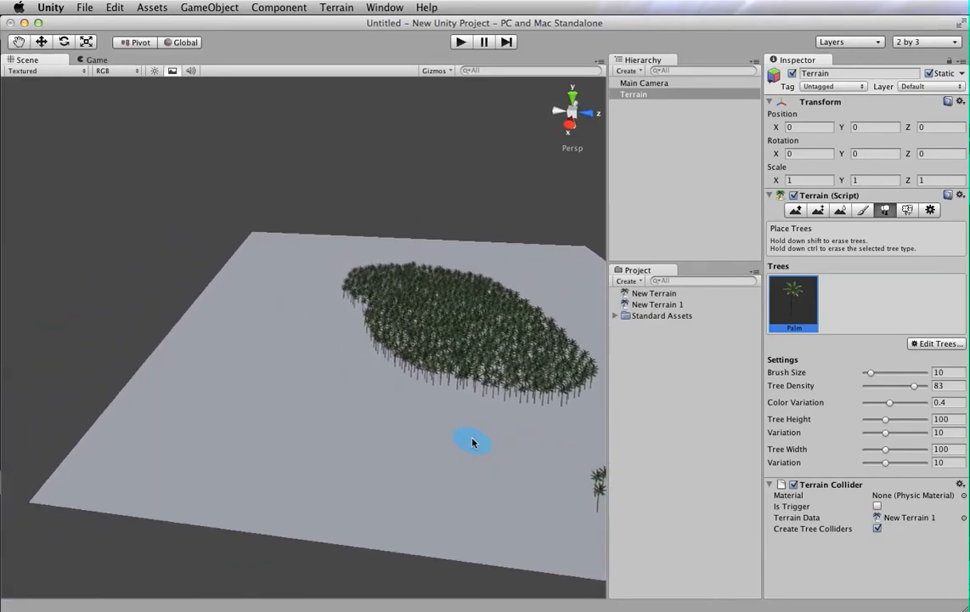
drag(913, 384, 889, 387)
click(219, 417)
mouse_move(219, 417)
mouse_down()
mouse_move(260, 449)
mouse_move(338, 456)
mouse_move(355, 435)
mouse_move(336, 447)
mouse_move(303, 420)
mouse_move(459, 392)
mouse_up()
drag(871, 372, 901, 372)
drag(251, 315, 214, 387)
Set the tree color variation to 0.88 and paint a patch of palms along the near edge of the terrain
right_drag(215, 429, 249, 434)
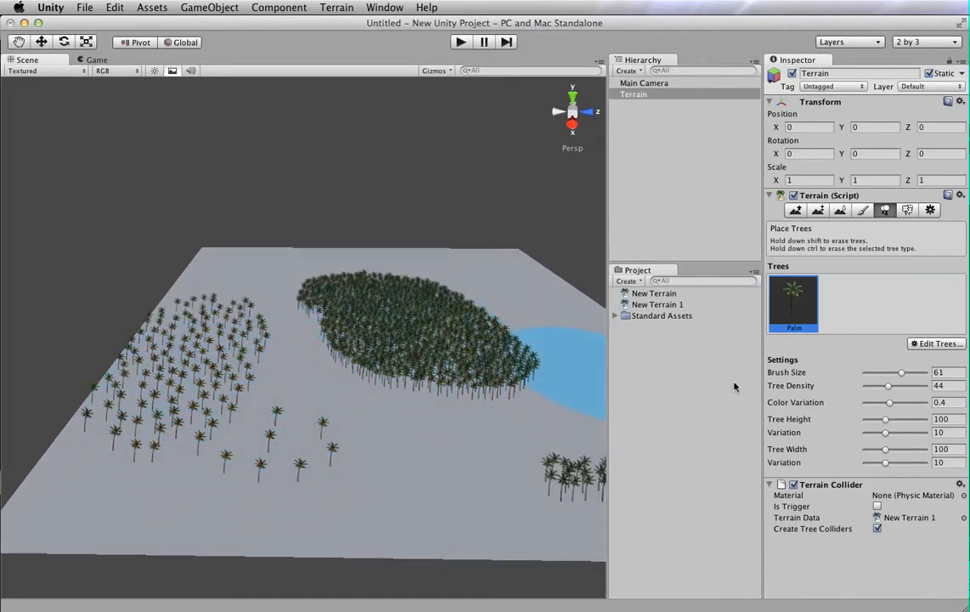
drag(889, 404, 902, 404)
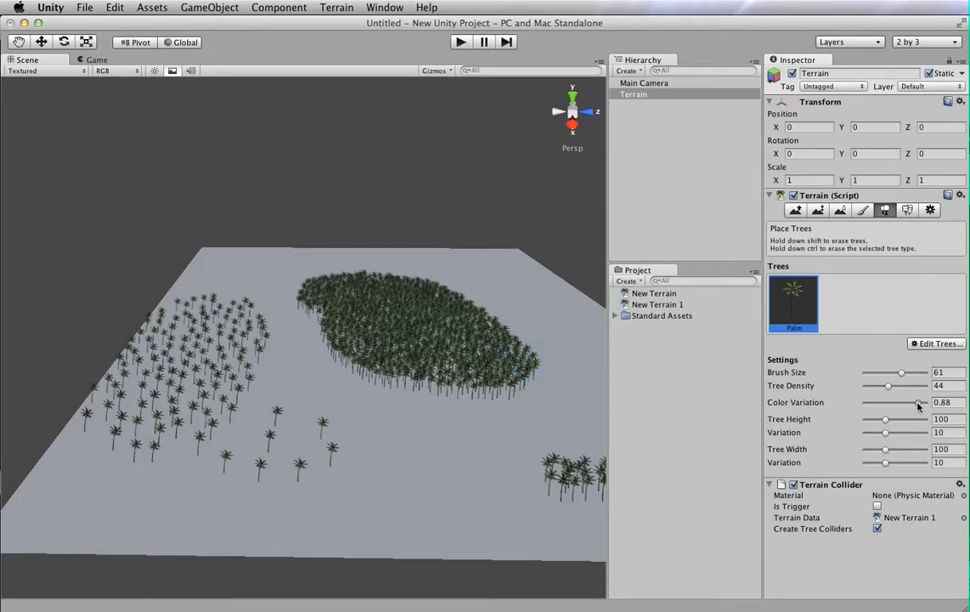
drag(324, 512, 408, 526)
right_drag(409, 527, 416, 543)
right_drag(450, 512, 466, 523)
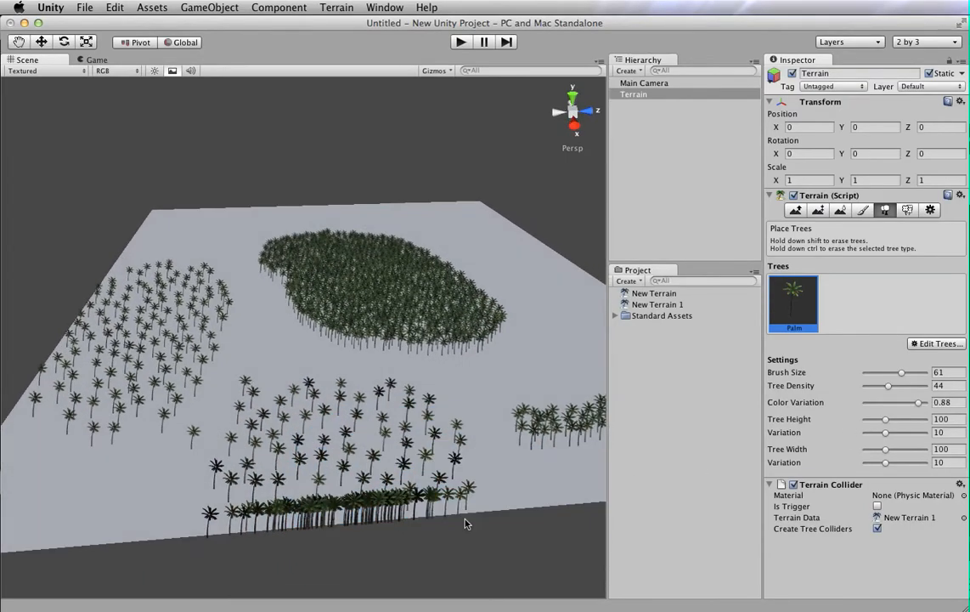
Set the tree height to 50, paint short palms next to the near-edge patch and inspect them up close
drag(888, 421, 859, 432)
drag(507, 496, 522, 491)
mouse_move(548, 481)
right_down()
mouse_move(604, 458)
mouse_move(641, 484)
mouse_move(697, 496)
mouse_move(657, 517)
mouse_move(522, 513)
mouse_move(208, 416)
mouse_move(126, 407)
mouse_move(216, 412)
right_up()
key(w)
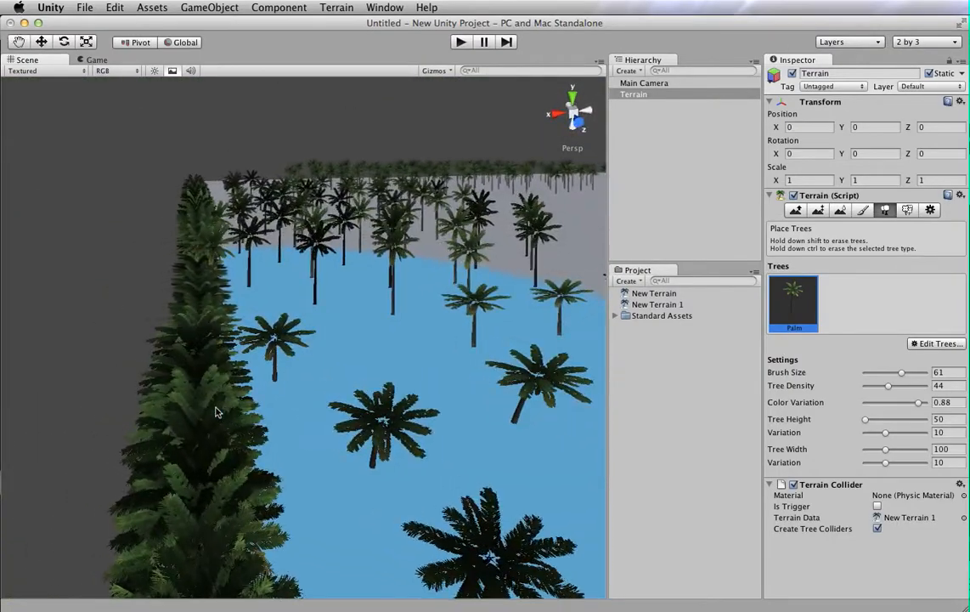
Set the tree width to 186 and paint a broad patch of short, wide palms around the dense cluster
drag(868, 450, 920, 449)
click(404, 381)
right_drag(432, 385, 609, 366)
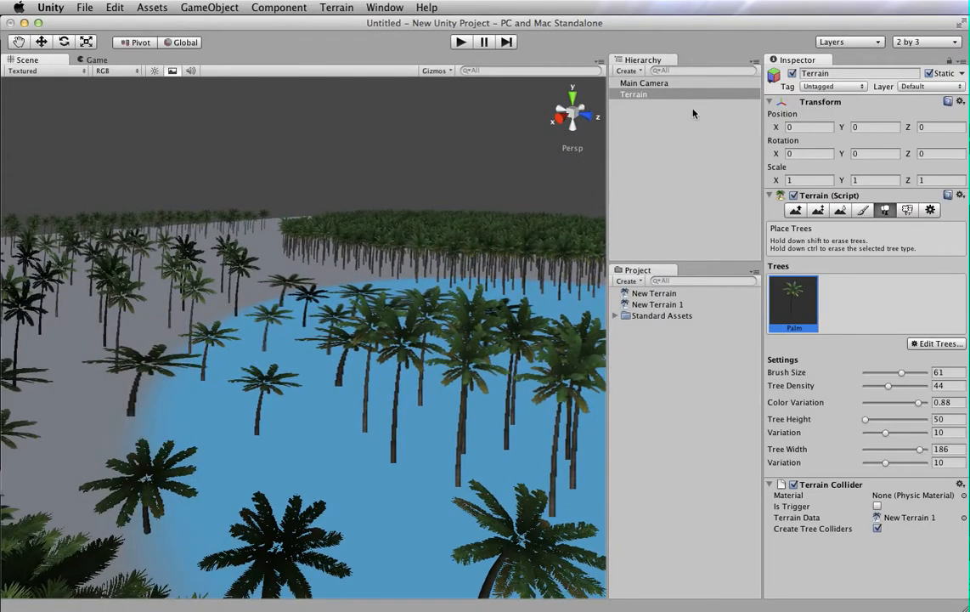
double_click(633, 95)
scroll(427, 372, up, 10)
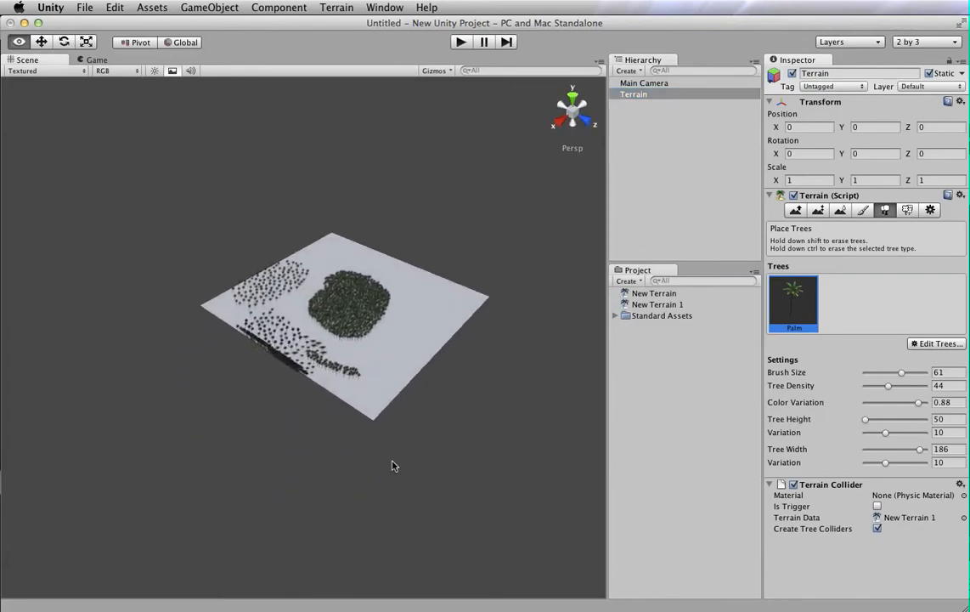
mouse_move(553, 388)
mouse_down()
mouse_move(455, 360)
mouse_move(466, 275)
mouse_move(472, 423)
mouse_up()
scroll(510, 408, up, 5)
scroll(526, 401, up, 4)
right_drag(527, 403, 695, 376)
alt+drag(379, 391, 130, 424)
mouse_move(130, 424)
right_down()
mouse_move(111, 437)
mouse_move(416, 463)
right_up()
mouse_move(289, 450)
mouse_down()
mouse_move(340, 463)
mouse_move(437, 435)
mouse_move(366, 438)
mouse_move(508, 396)
mouse_up()
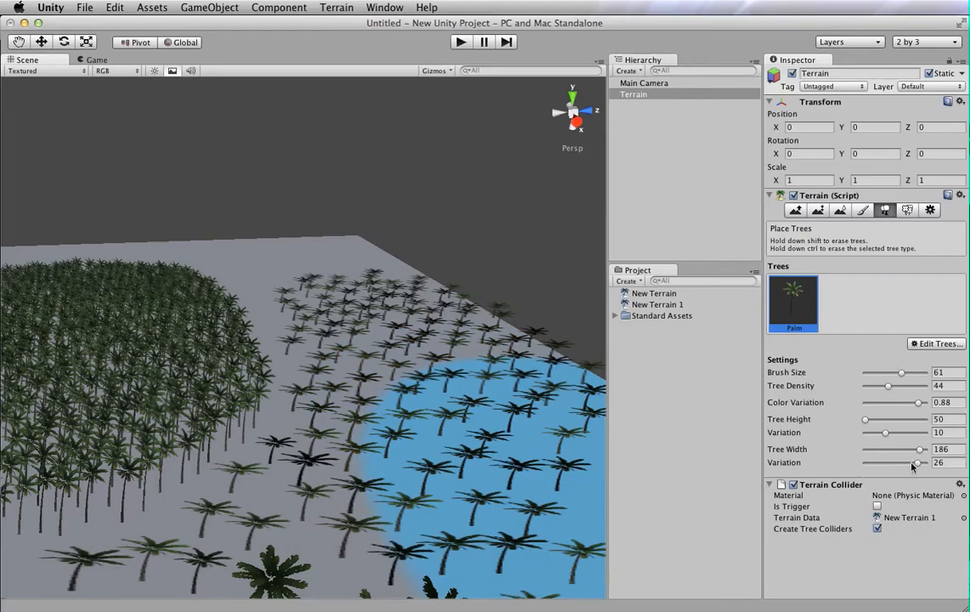
Erase much of the dense palm cluster and part of the neighbouring patch of short, wide palms
alt+drag(493, 304, 569, 301)
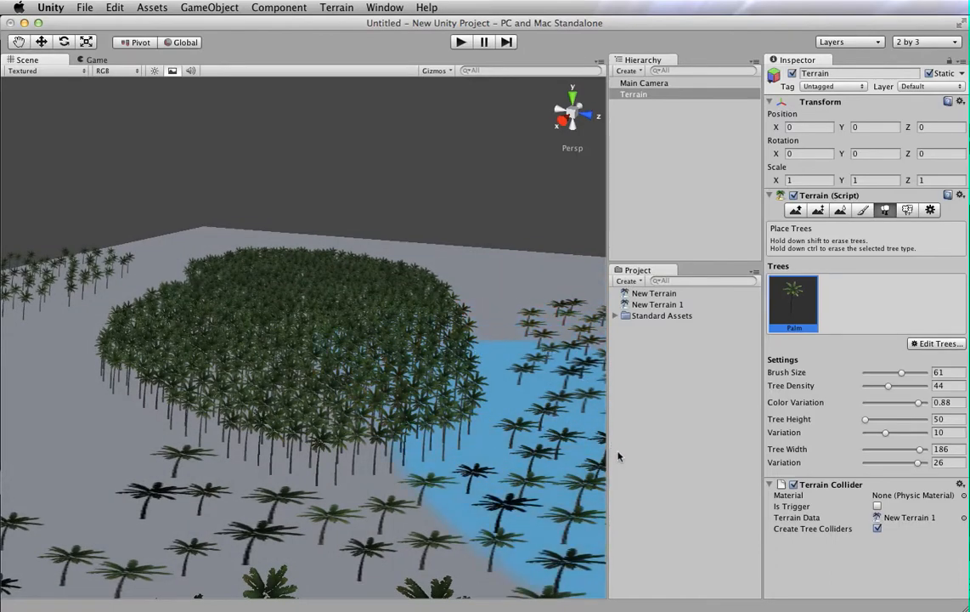
right_drag(290, 234, 350, 260)
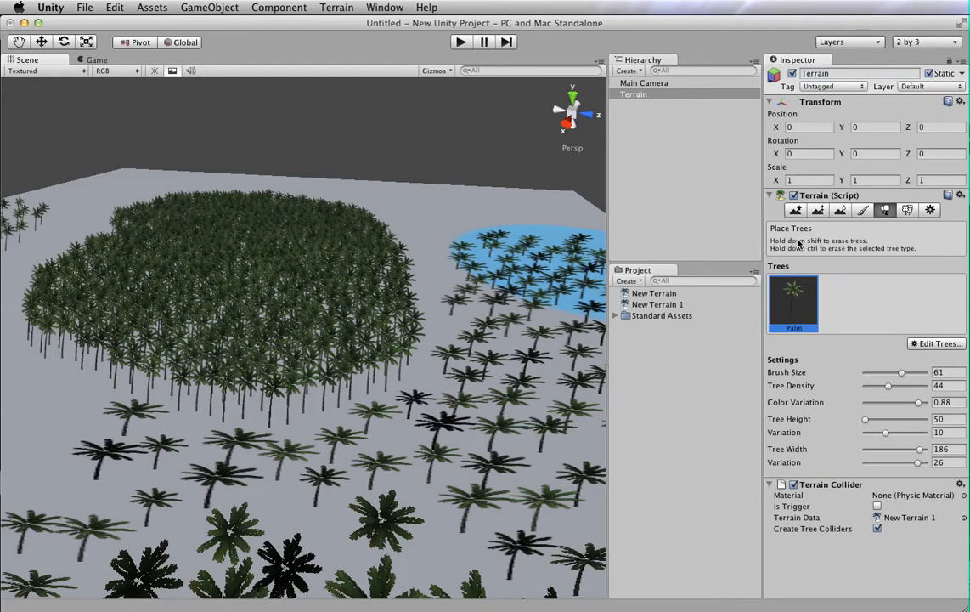
shift+drag(291, 260, 292, 326)
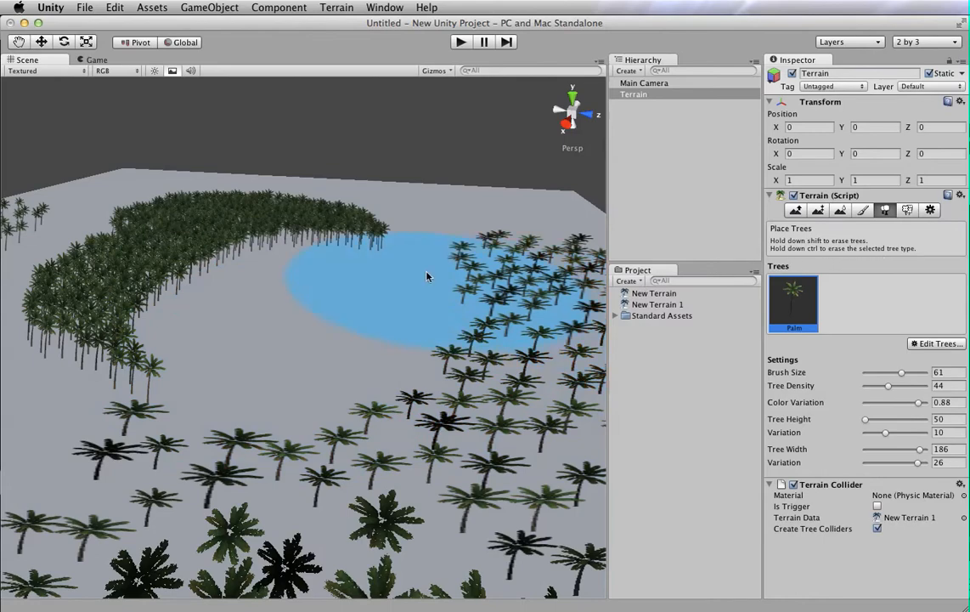
shift+click(255, 227)
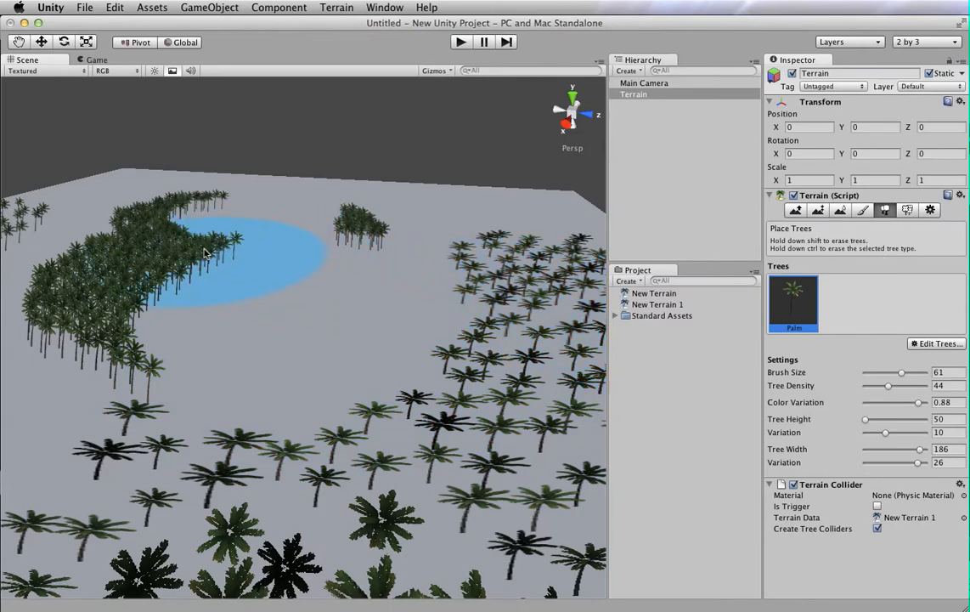
mouse_move(345, 221)
shift+mouse_down()
mouse_move(341, 260)
mouse_move(520, 271)
mouse_move(570, 336)
shift+mouse_up()
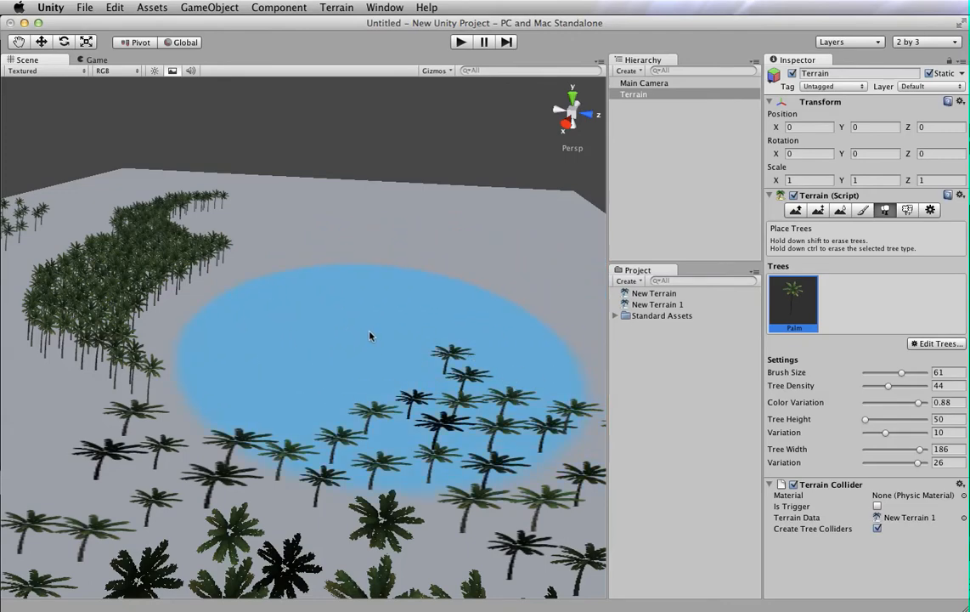